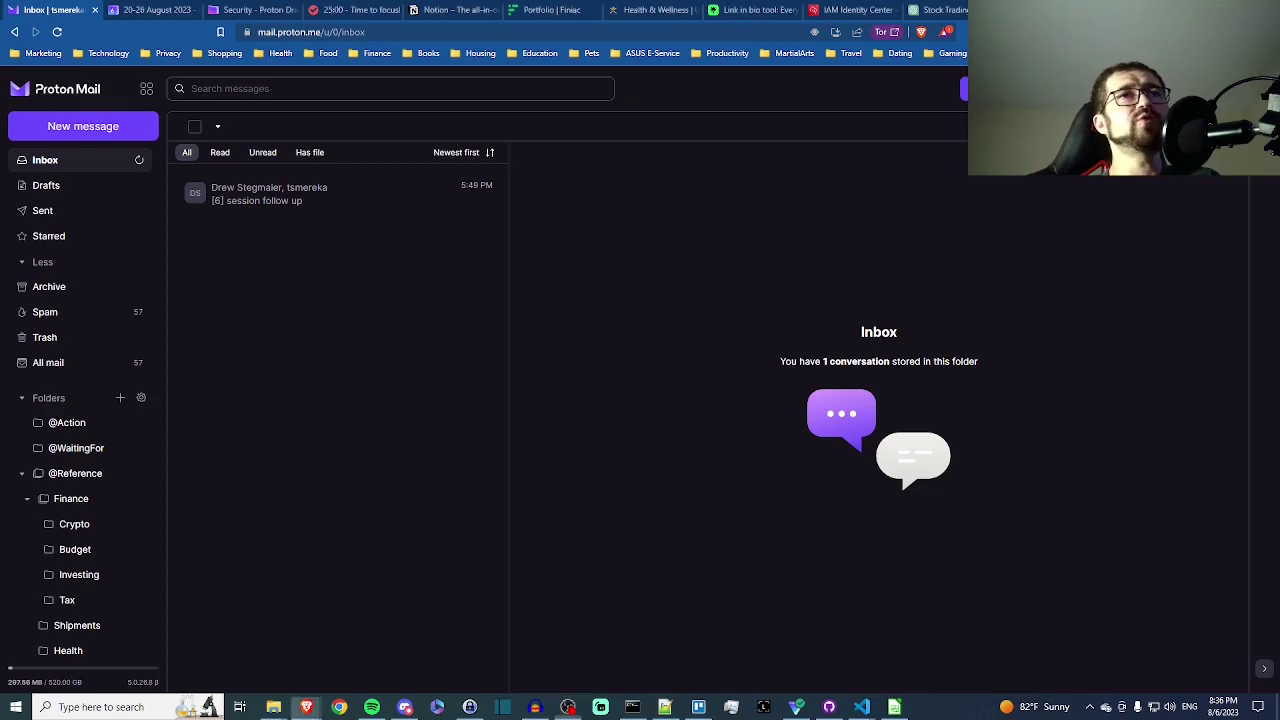
Look over the SimpleLogin alias pop-up and the ProtonVPN connection window, returning to the inbox after each
{"action": "left_click", "coordinate": [1072, 31]}
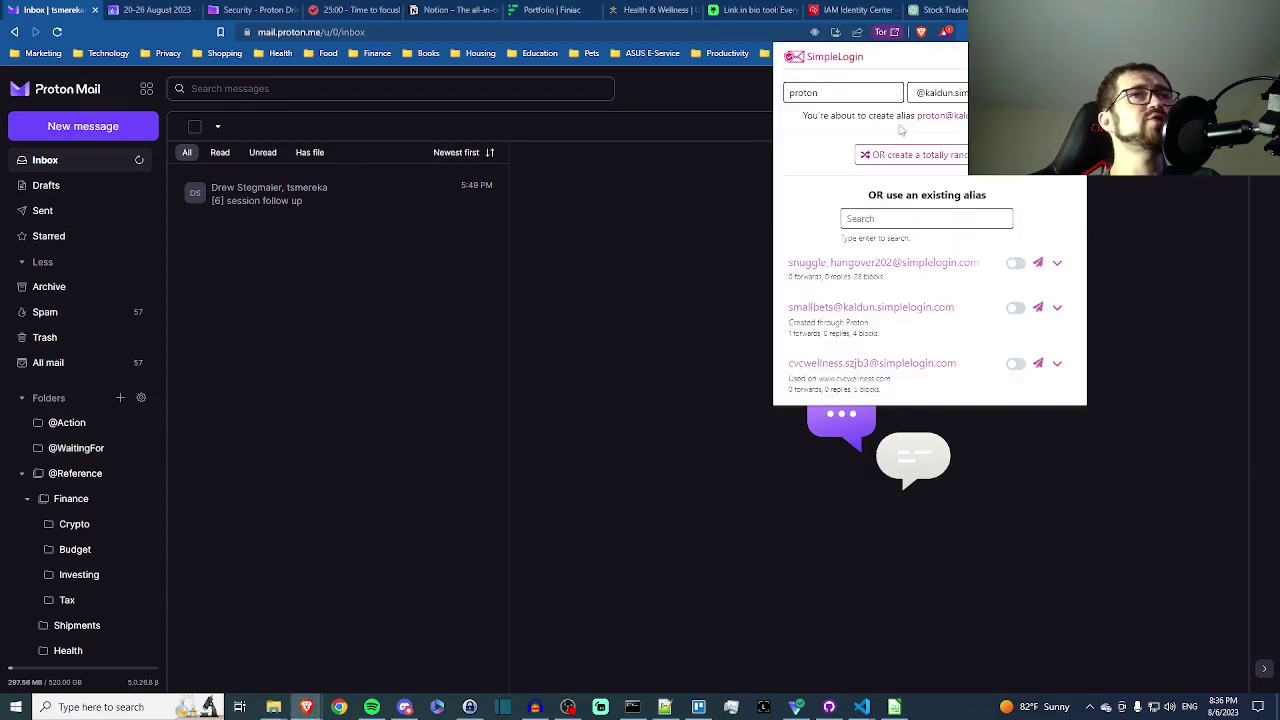
{"action": "left_click", "coordinate": [1178, 178]}
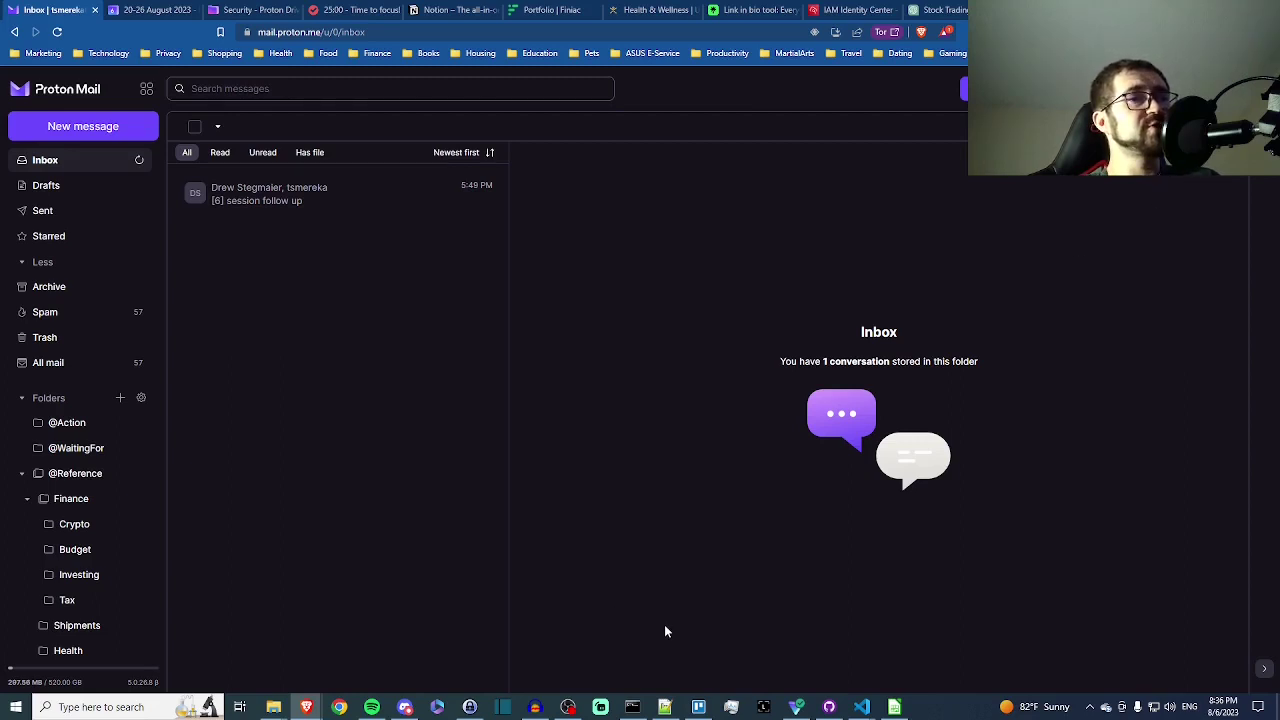
{"action": "left_click", "coordinate": [806, 709]}
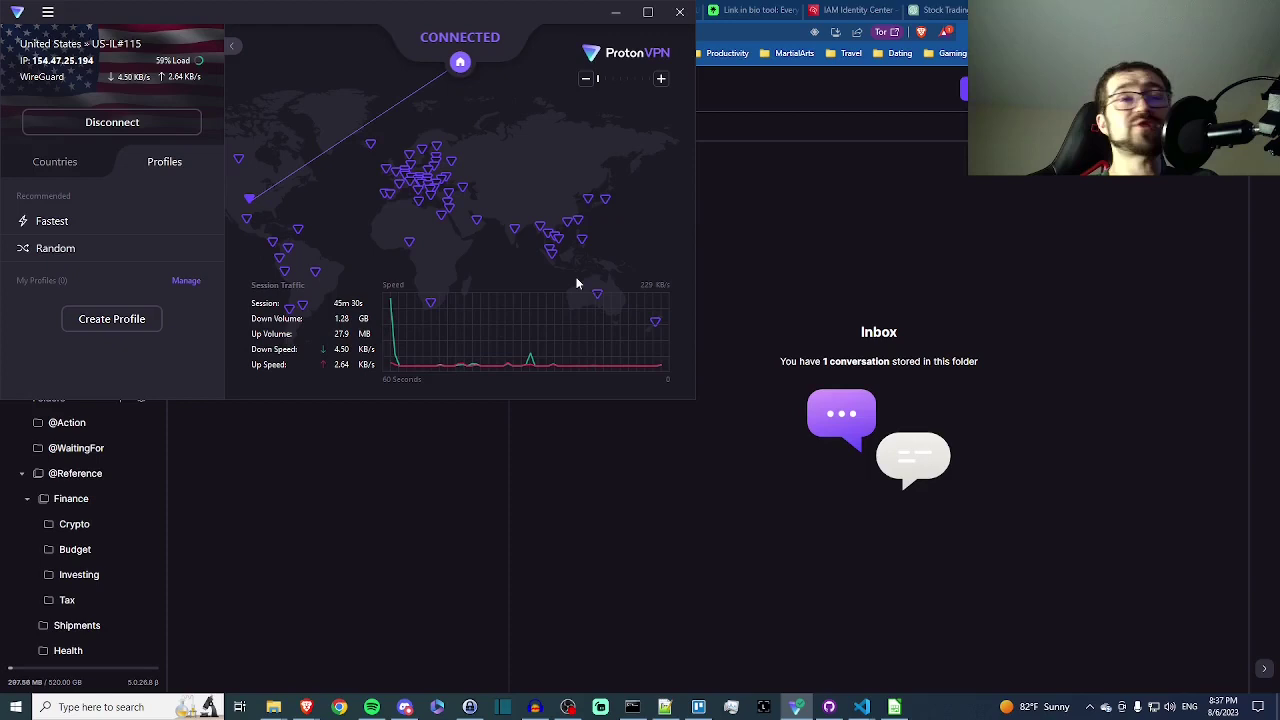
{"action": "left_click", "coordinate": [758, 242]}
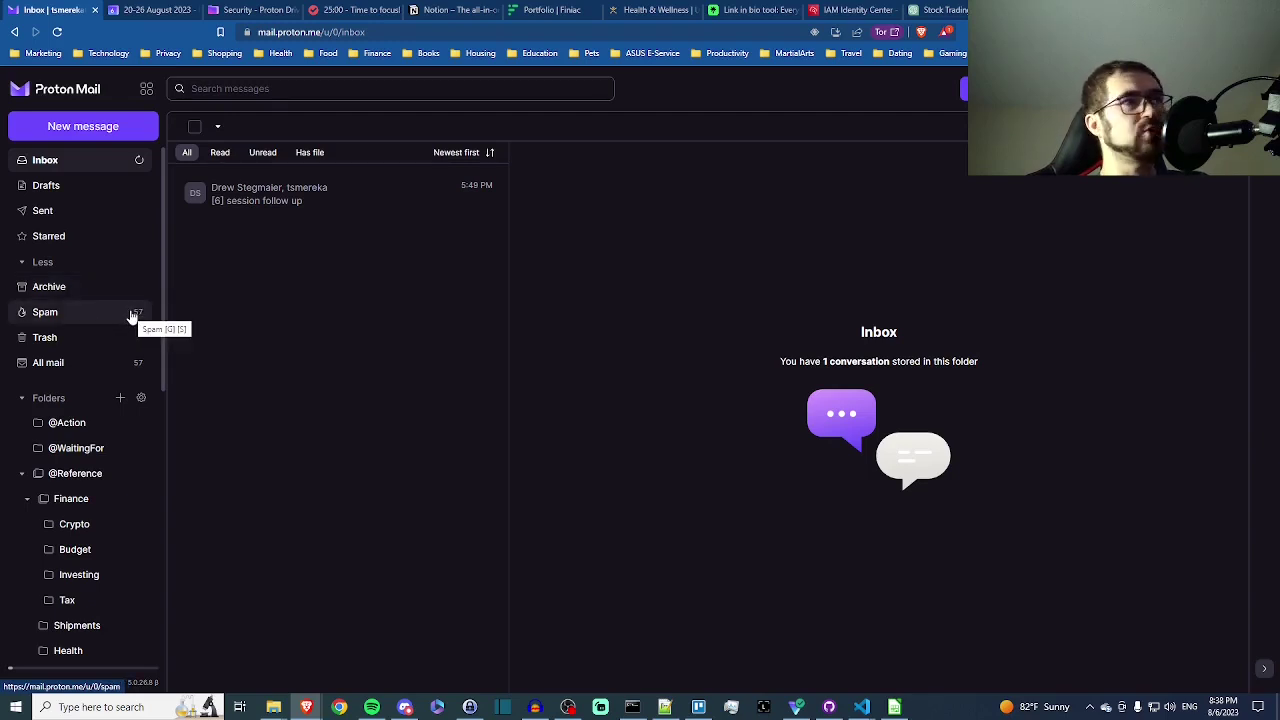
Open the Ticketmaster email "You Got Tickets To Tool" in the Events folder under Fun
{"action": "scroll", "coordinate": [130, 316], "scroll_direction": "down", "scroll_amount": 3}
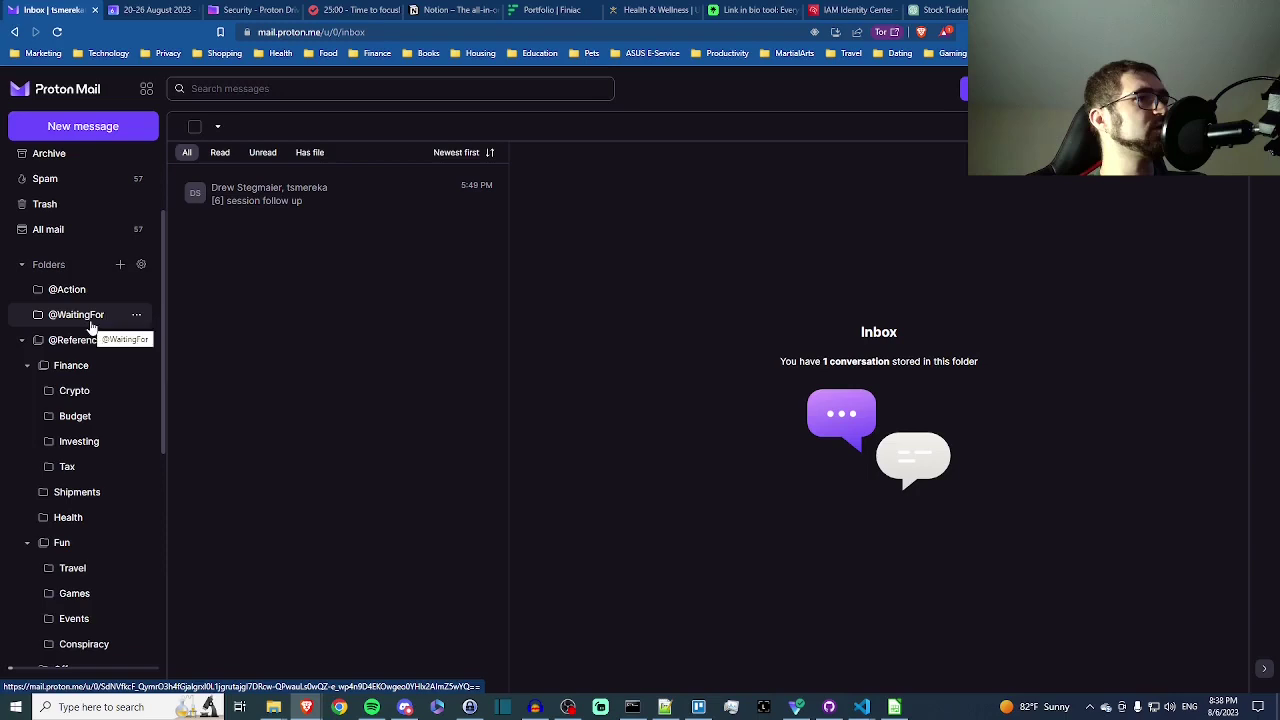
{"action": "scroll", "coordinate": [55, 305], "scroll_direction": "down", "scroll_amount": 1}
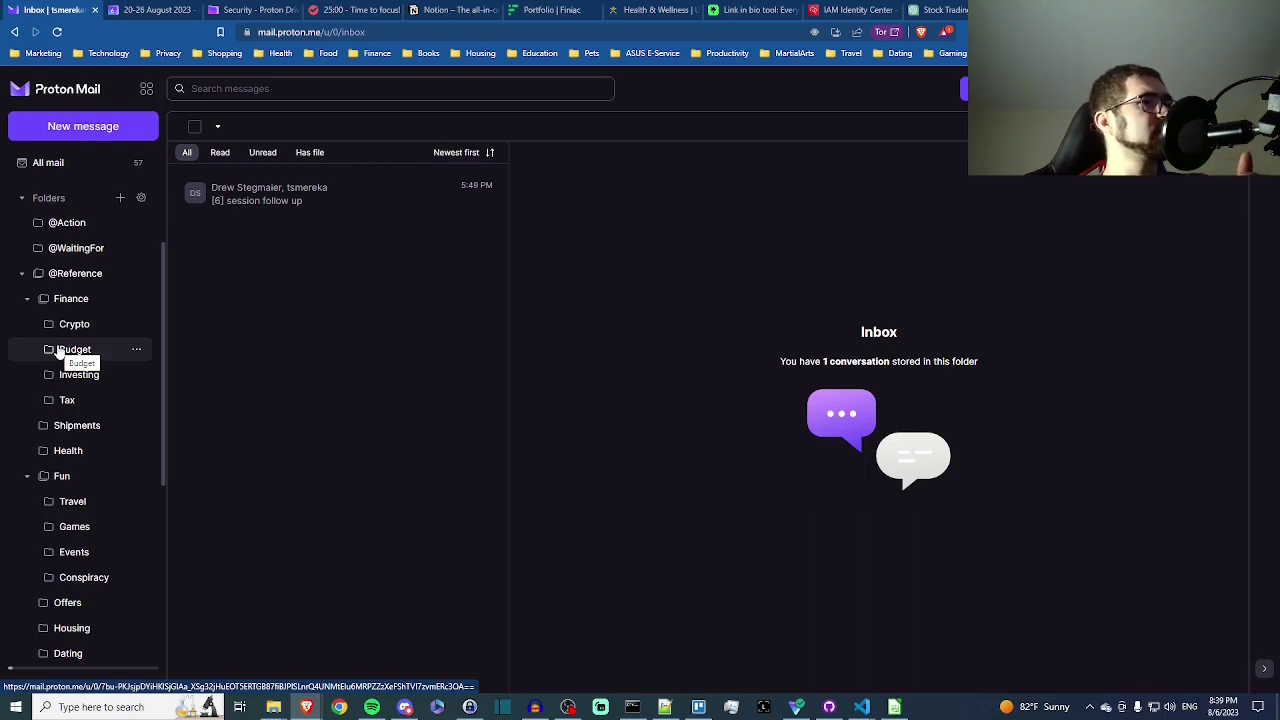
{"action": "scroll", "coordinate": [58, 420], "scroll_direction": "down", "scroll_amount": 1}
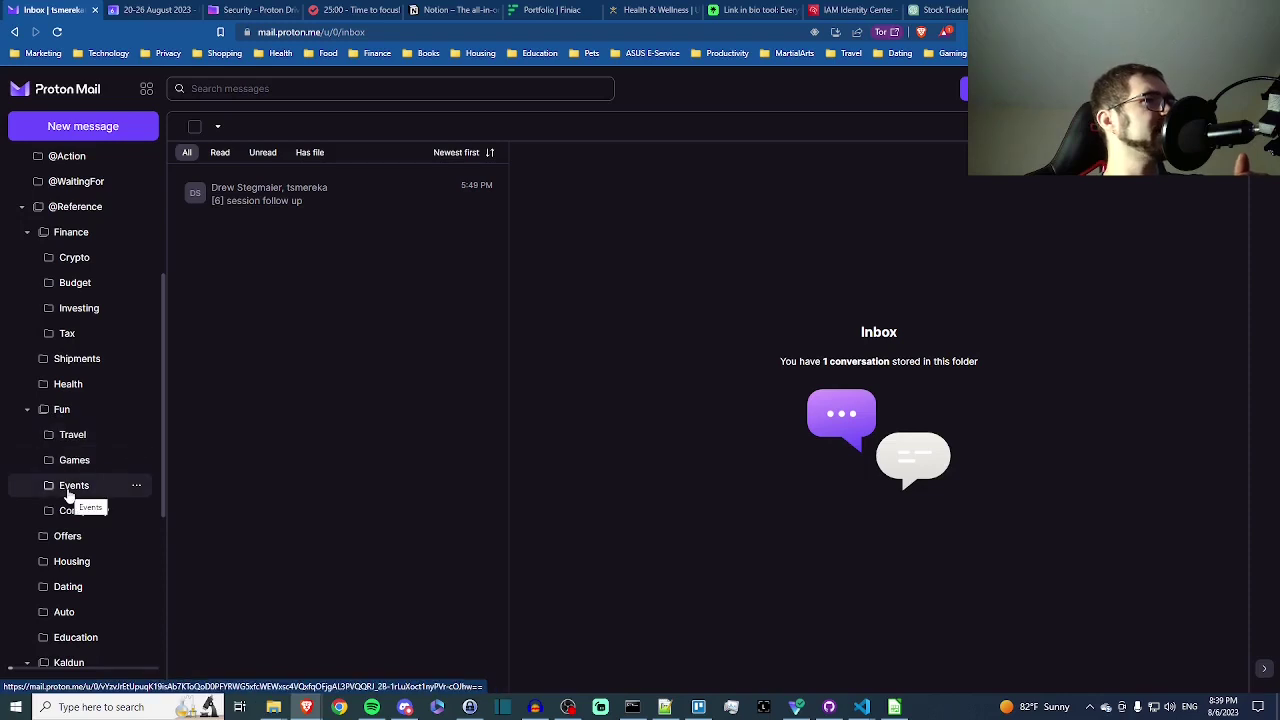
{"action": "left_click", "coordinate": [70, 490]}
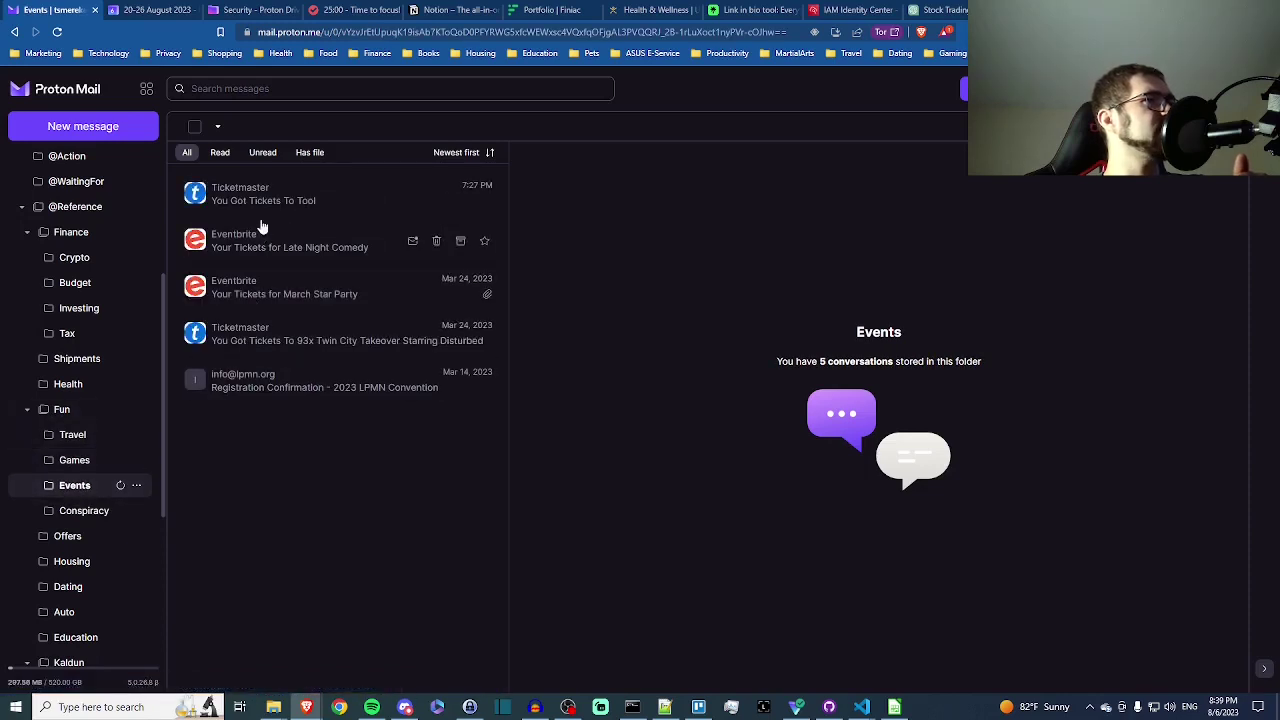
{"action": "left_click", "coordinate": [264, 196]}
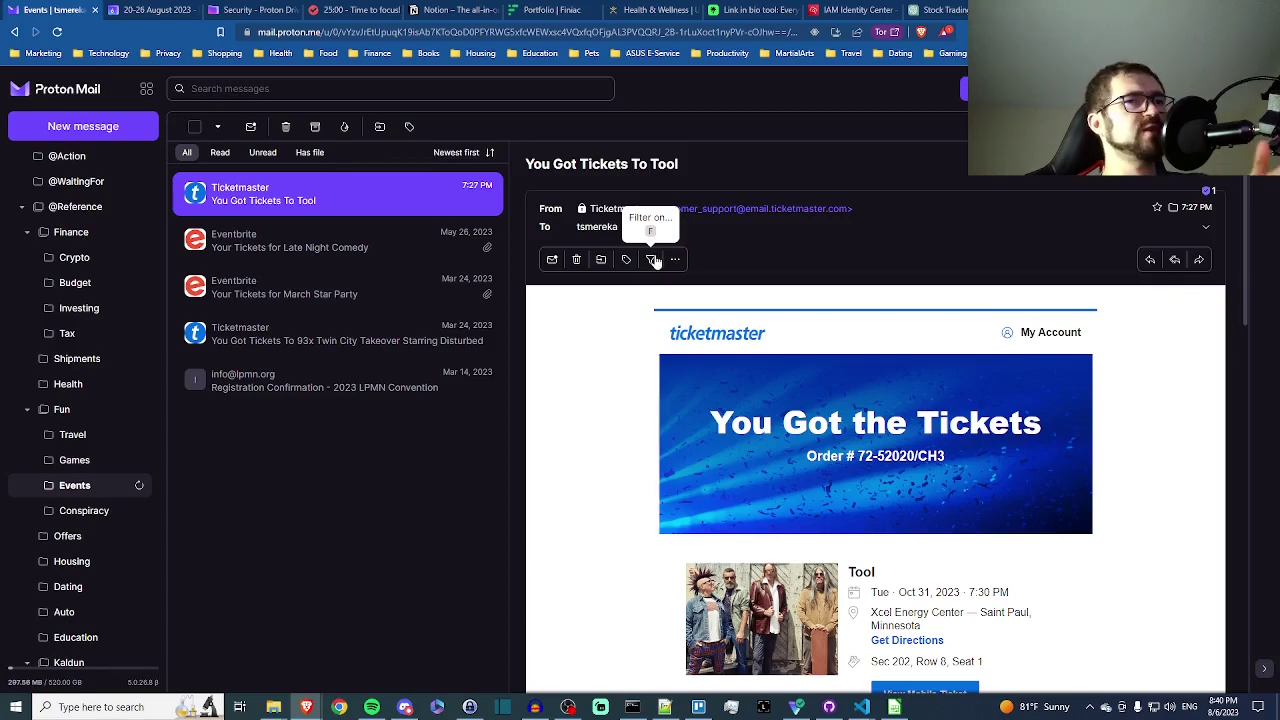
Start a filter based on the open email's sender, name it Ticketmaster, and insert the sender's address as the contains condition
{"action": "left_click", "coordinate": [653, 260]}
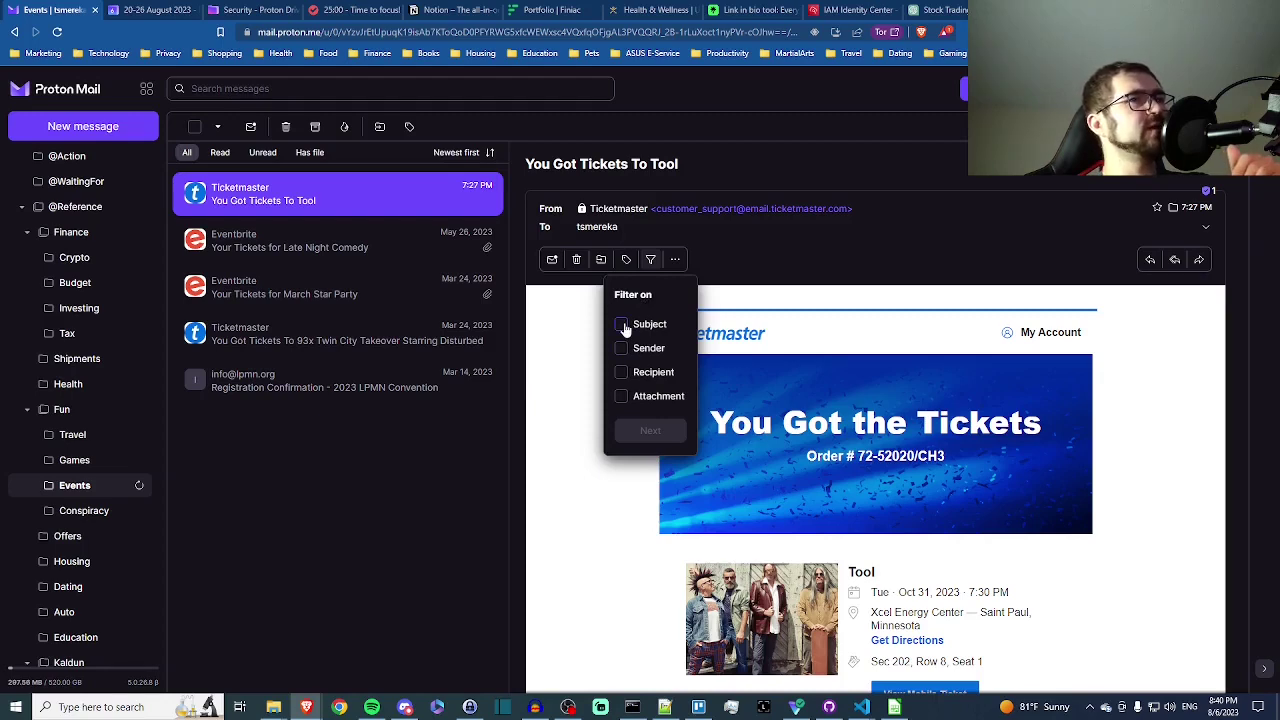
{"action": "left_click", "coordinate": [697, 238]}
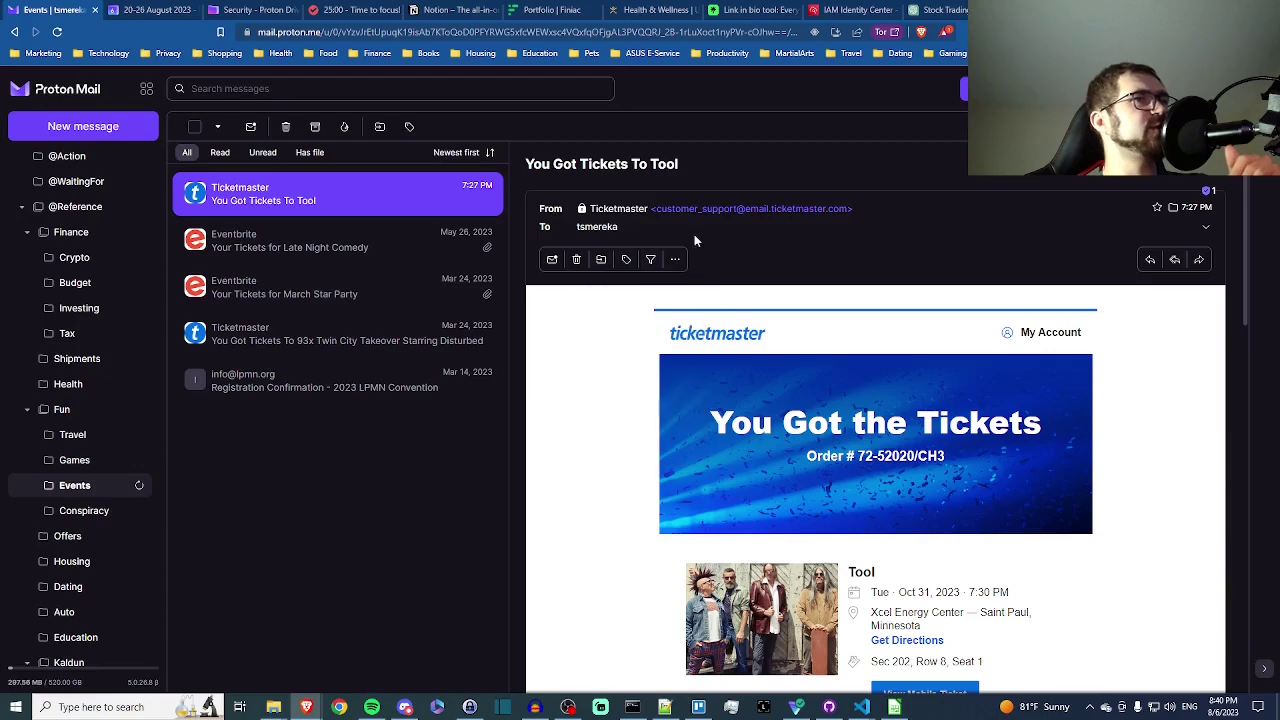
{"action": "left_click", "coordinate": [650, 268]}
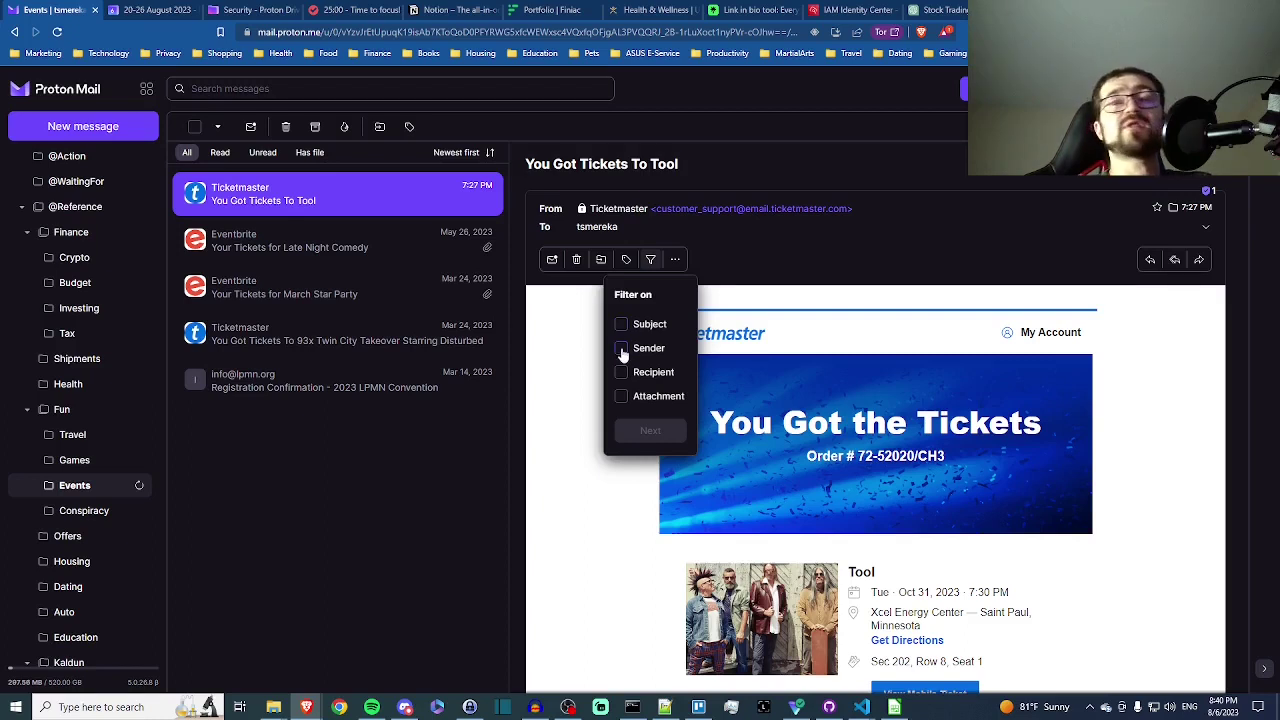
{"action": "left_click", "coordinate": [621, 350]}
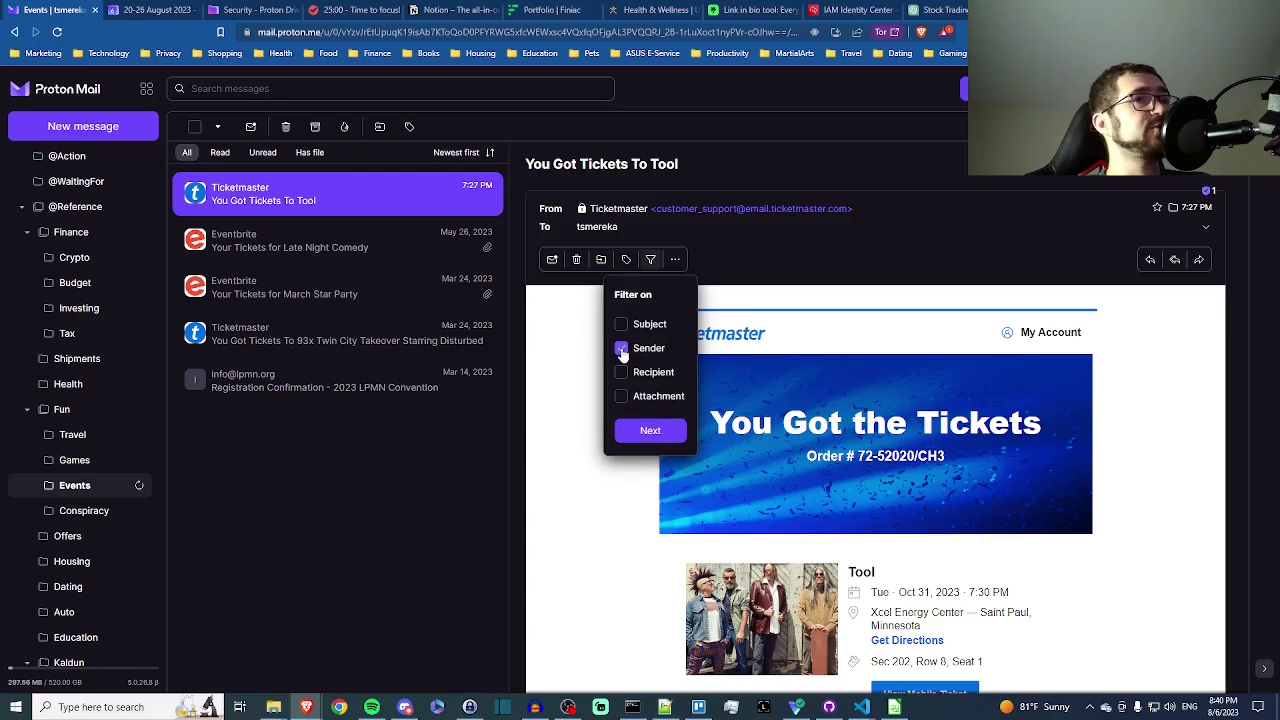
{"action": "left_click", "coordinate": [651, 434]}
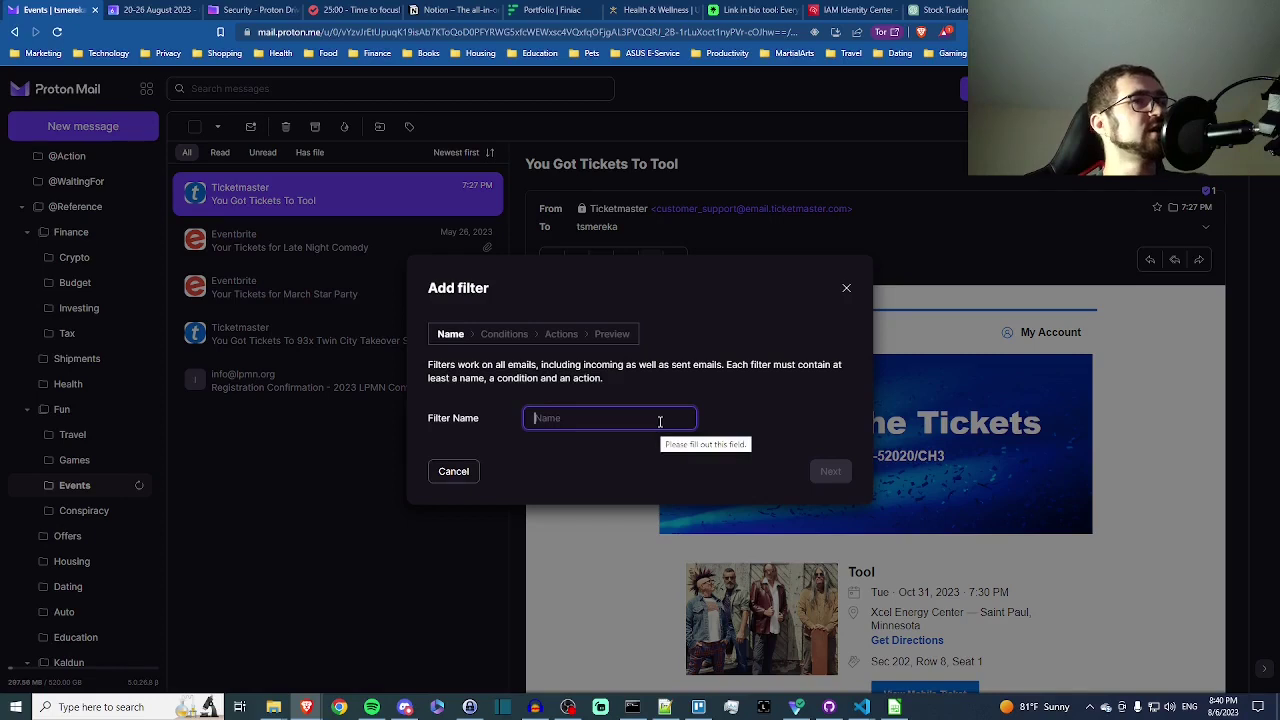
{"action": "type", "text": "T"}
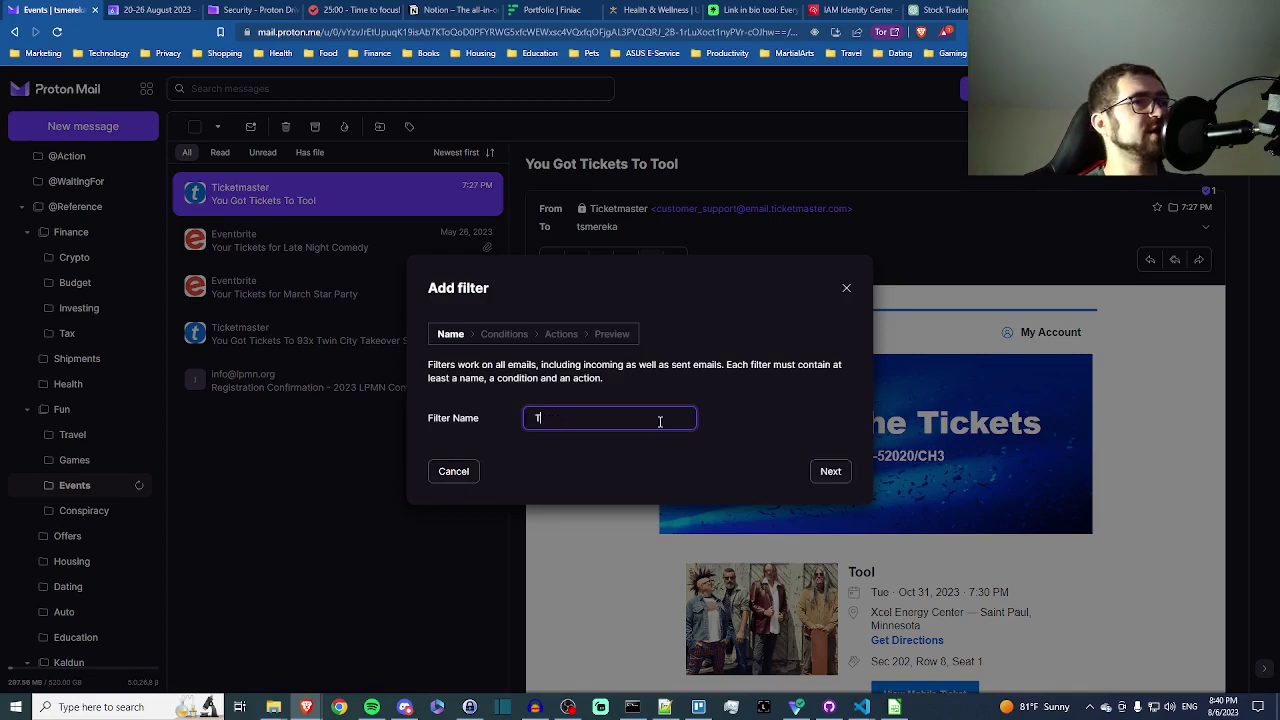
{"action": "type", "text": "icketmaster"}
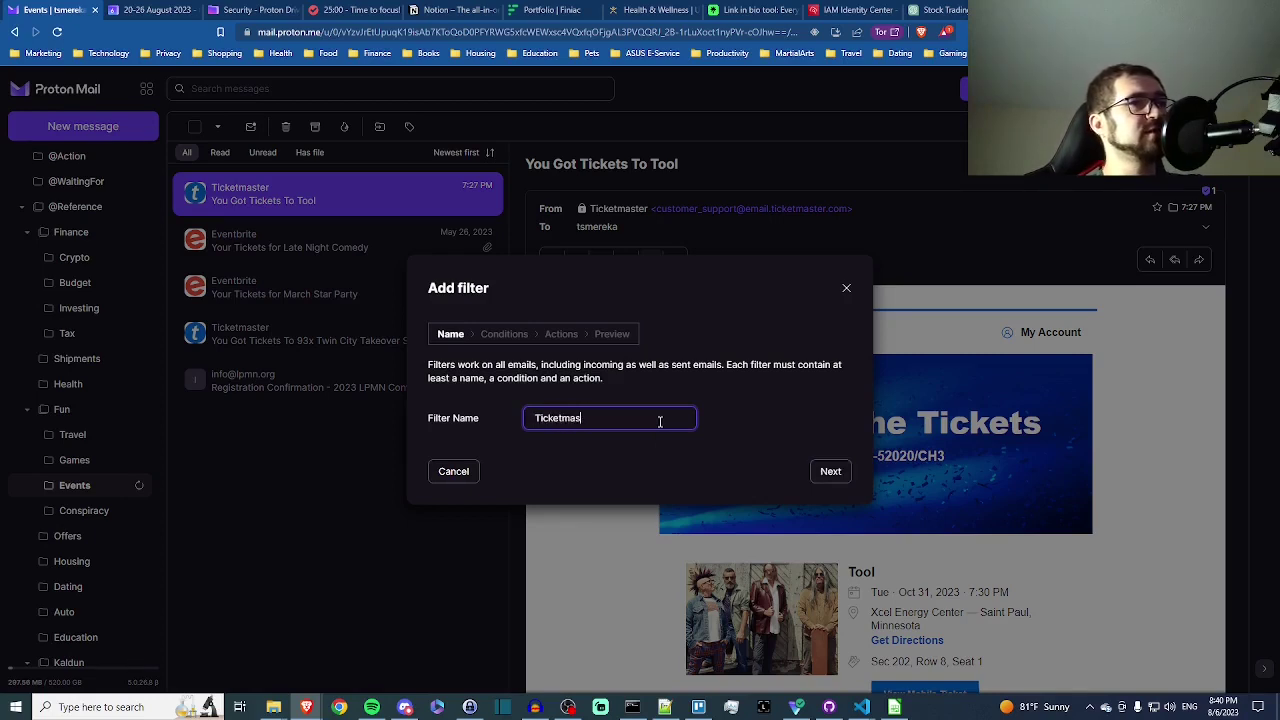
{"action": "left_click", "coordinate": [822, 474]}
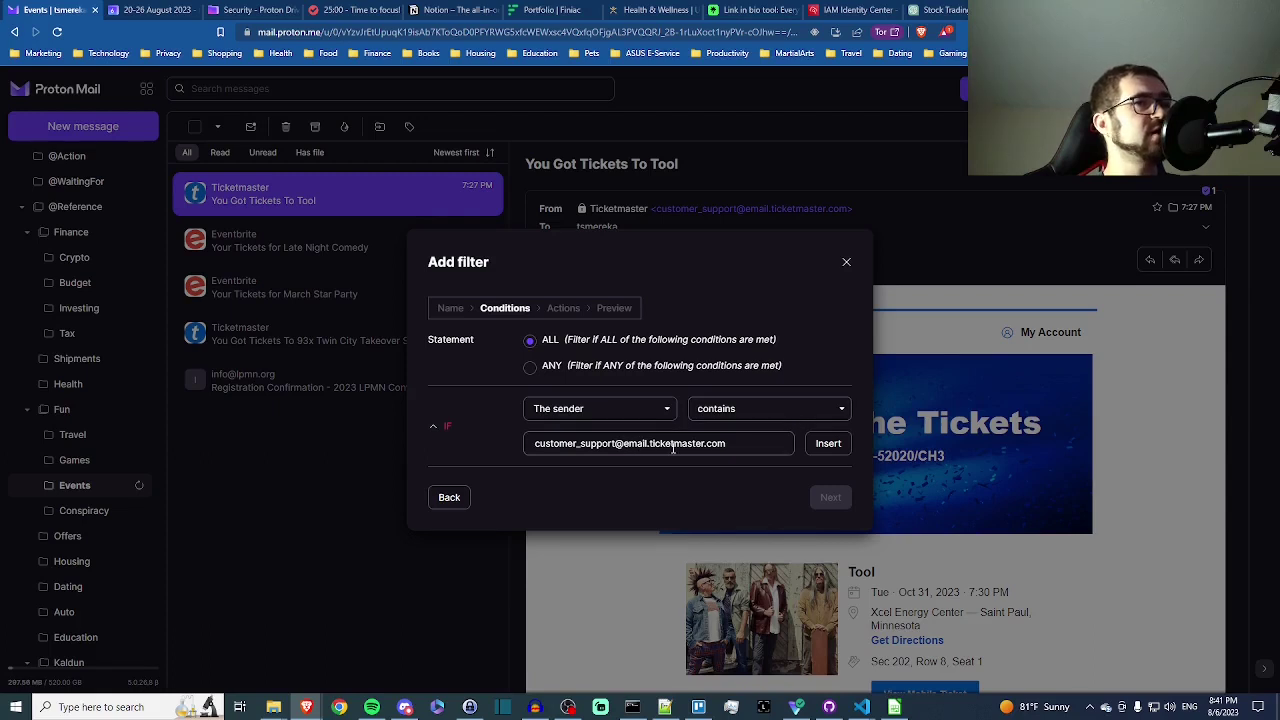
{"action": "left_click", "coordinate": [826, 446]}
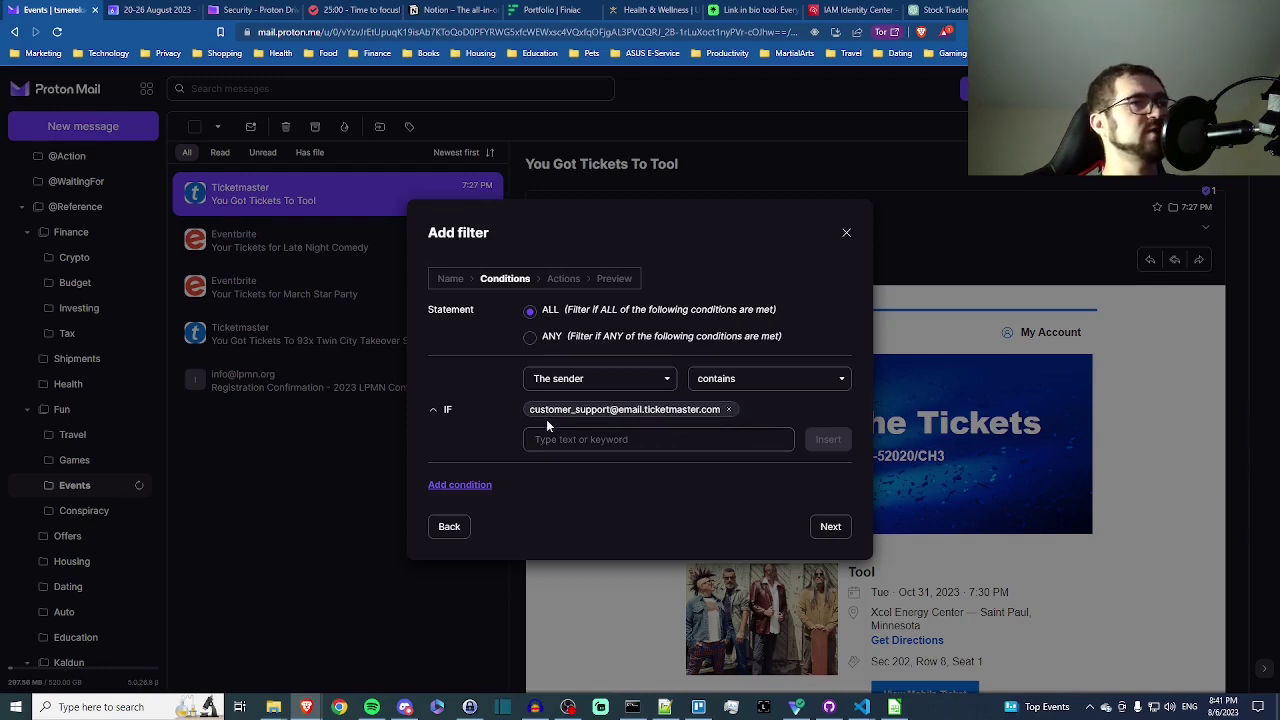
{"action": "left_click", "coordinate": [446, 486]}
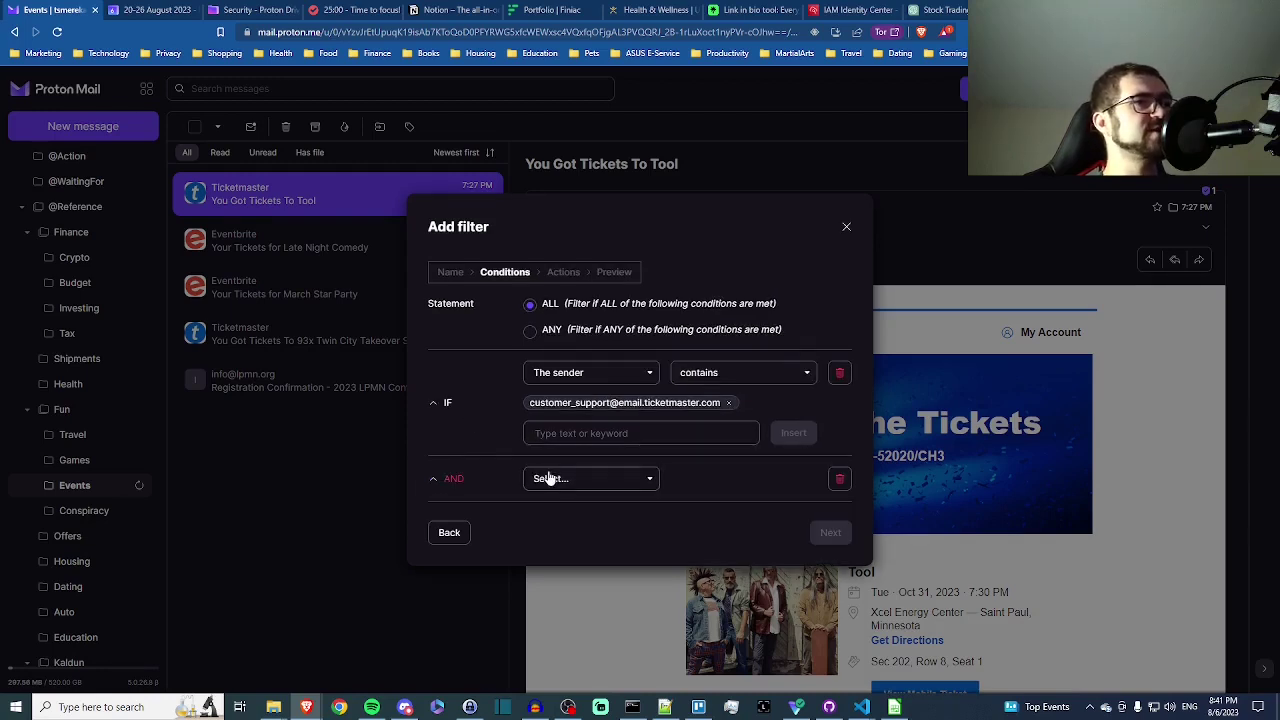
{"action": "left_click", "coordinate": [548, 478]}
{"action": "left_click", "coordinate": [433, 479]}
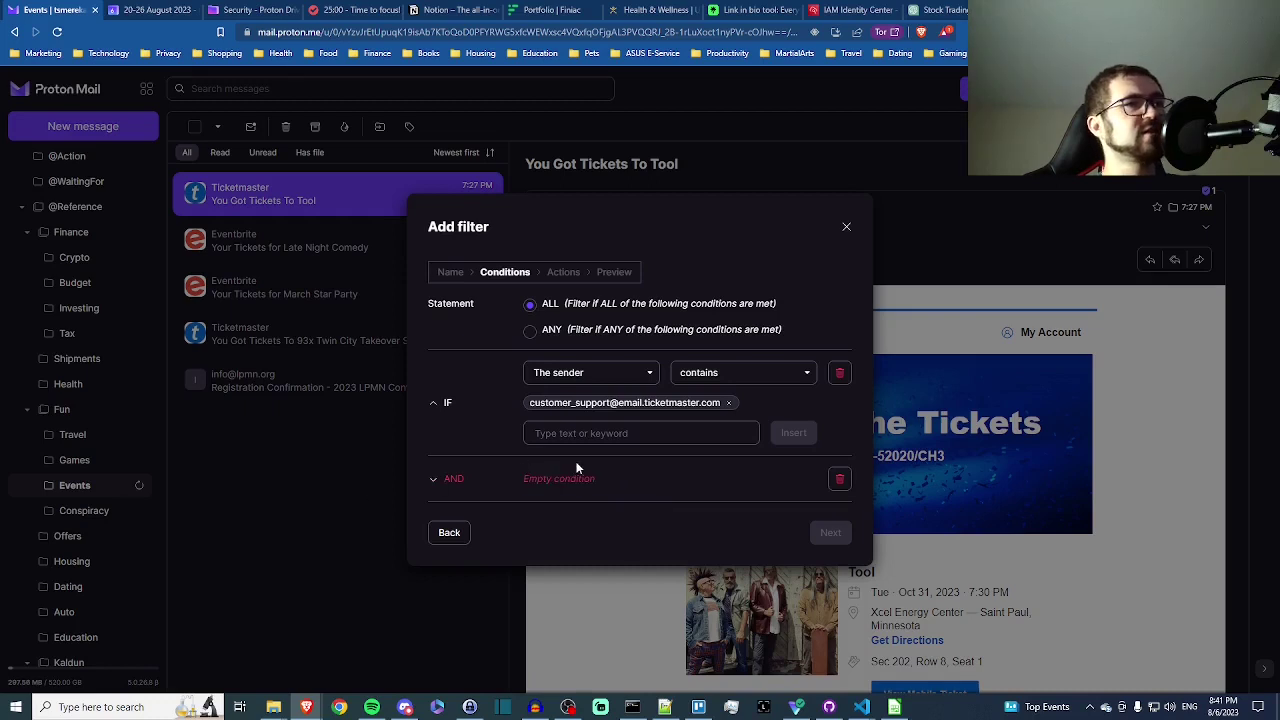
{"action": "left_click", "coordinate": [840, 480]}
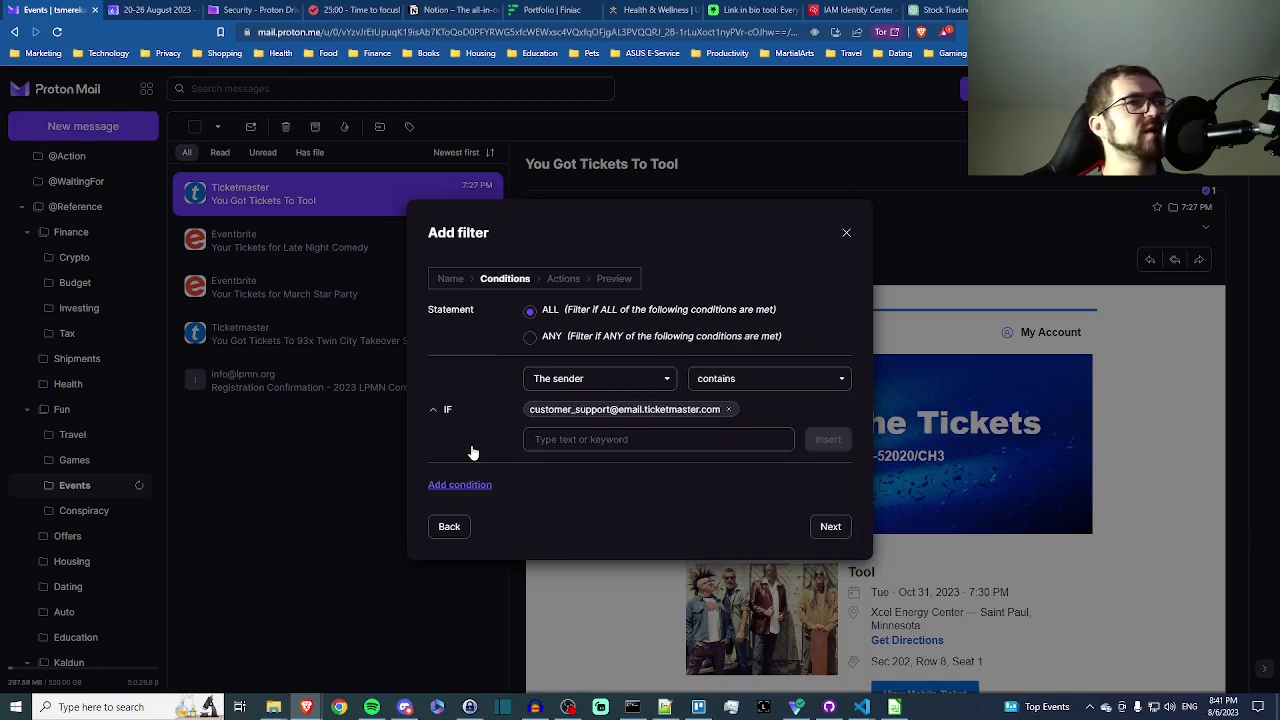
Set the filter's actions to move messages to the Events folder and mark them as read, and save the filter
{"action": "left_click", "coordinate": [561, 281]}
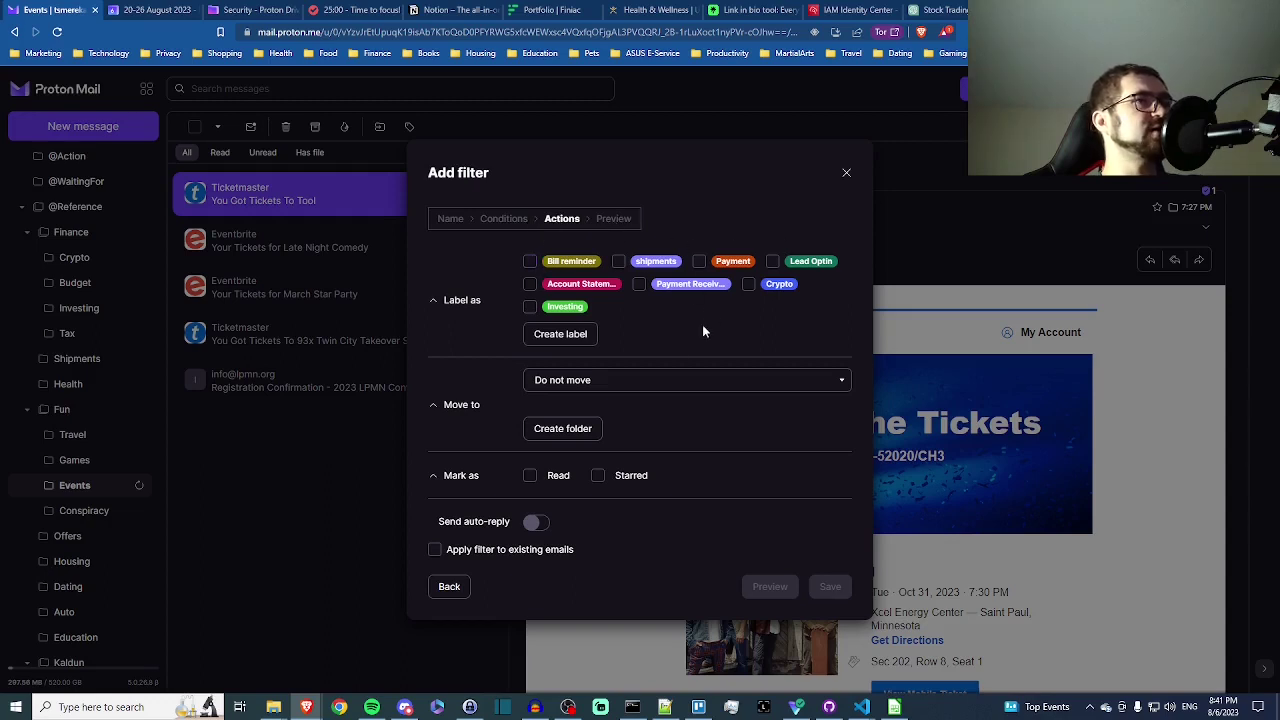
{"action": "left_click", "coordinate": [660, 381]}
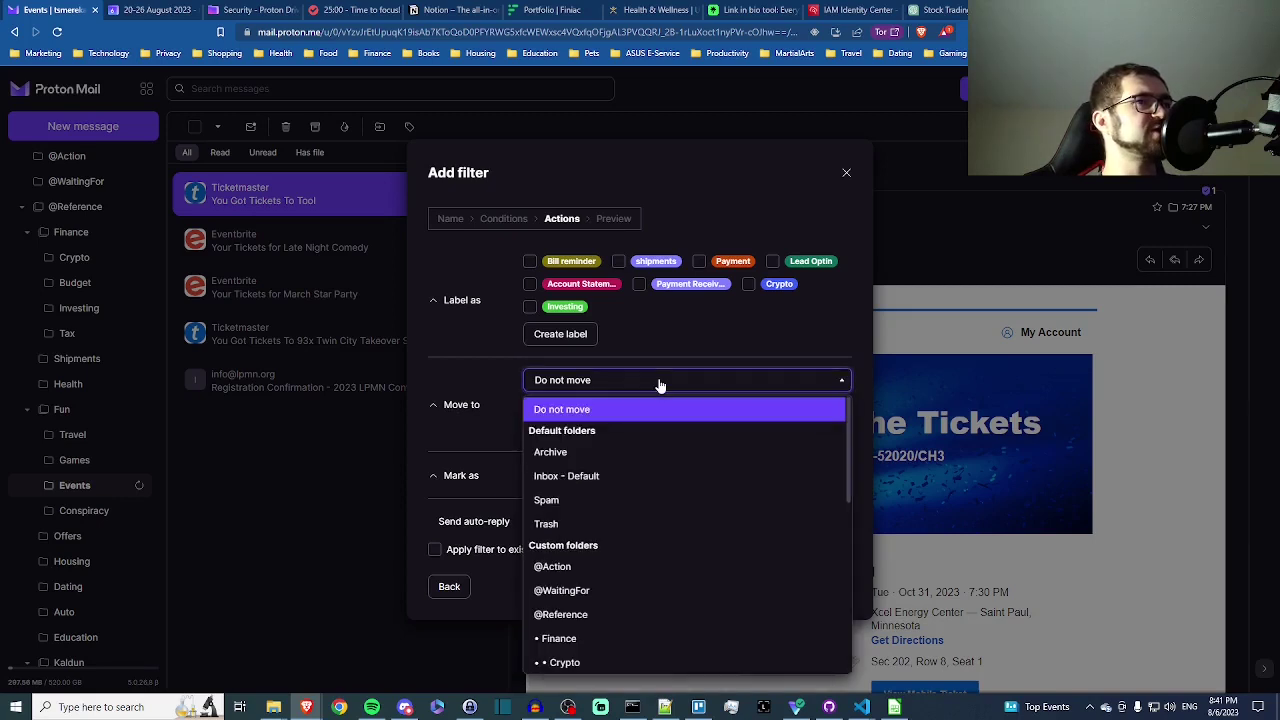
{"action": "scroll", "coordinate": [652, 450], "scroll_direction": "down", "scroll_amount": 2}
{"action": "scroll", "coordinate": [652, 450], "scroll_direction": "down", "scroll_amount": 3}
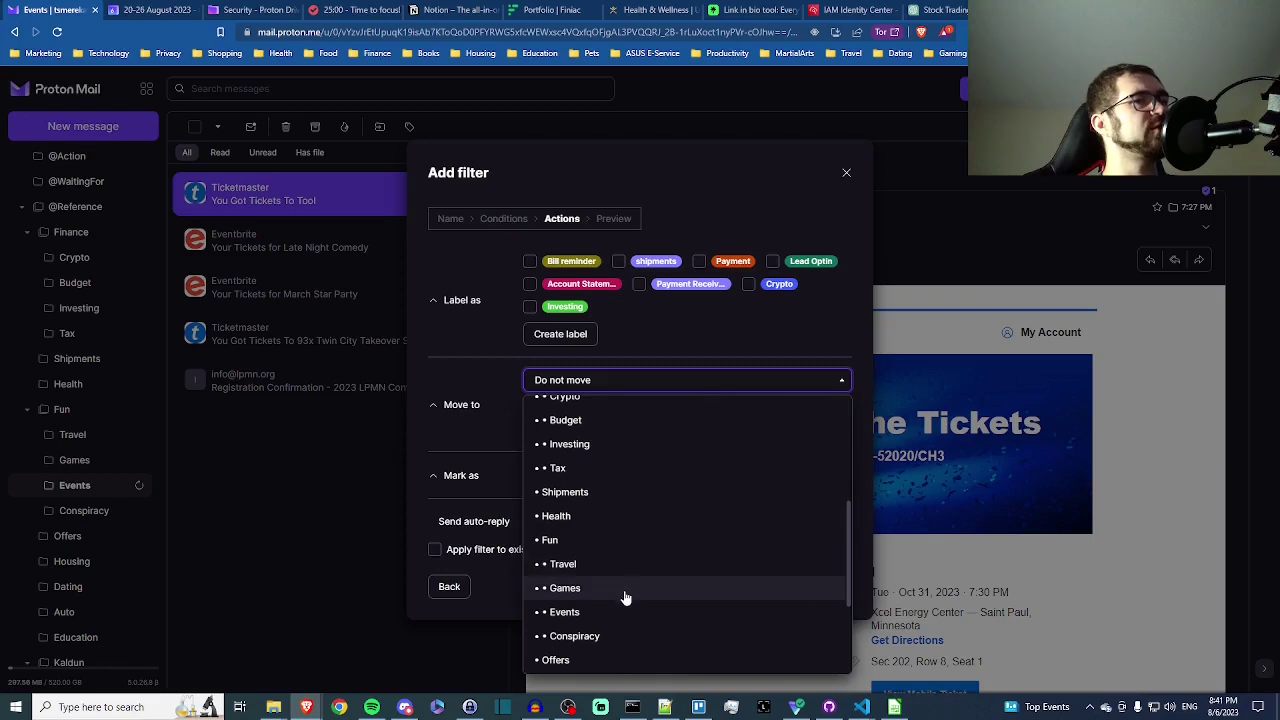
{"action": "scroll", "coordinate": [623, 600], "scroll_direction": "down", "scroll_amount": 1}
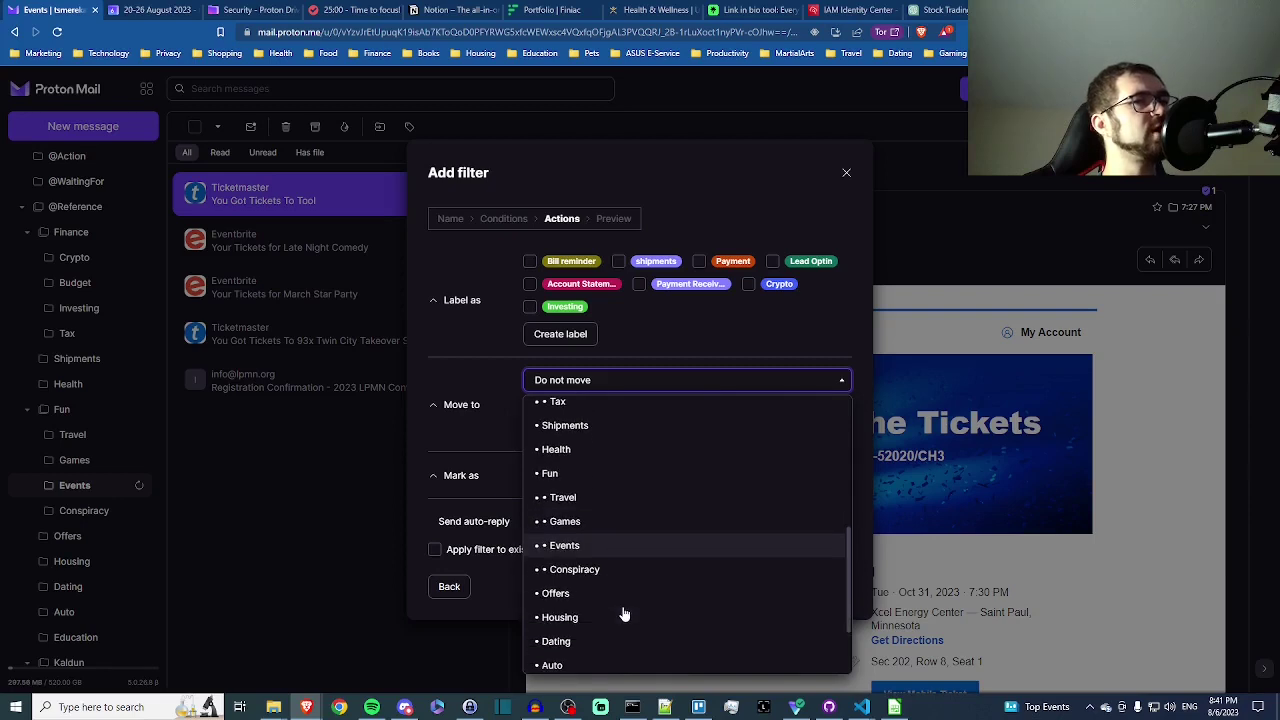
{"action": "left_click", "coordinate": [566, 545]}
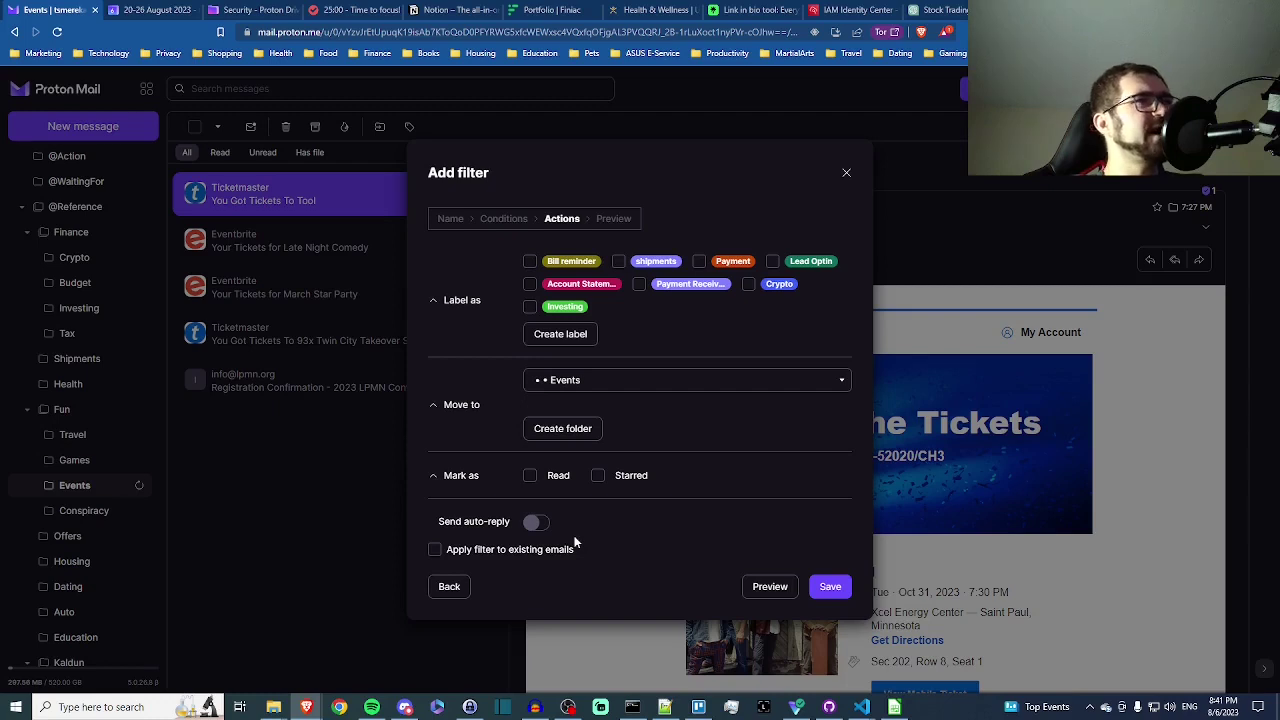
{"action": "left_click", "coordinate": [527, 477]}
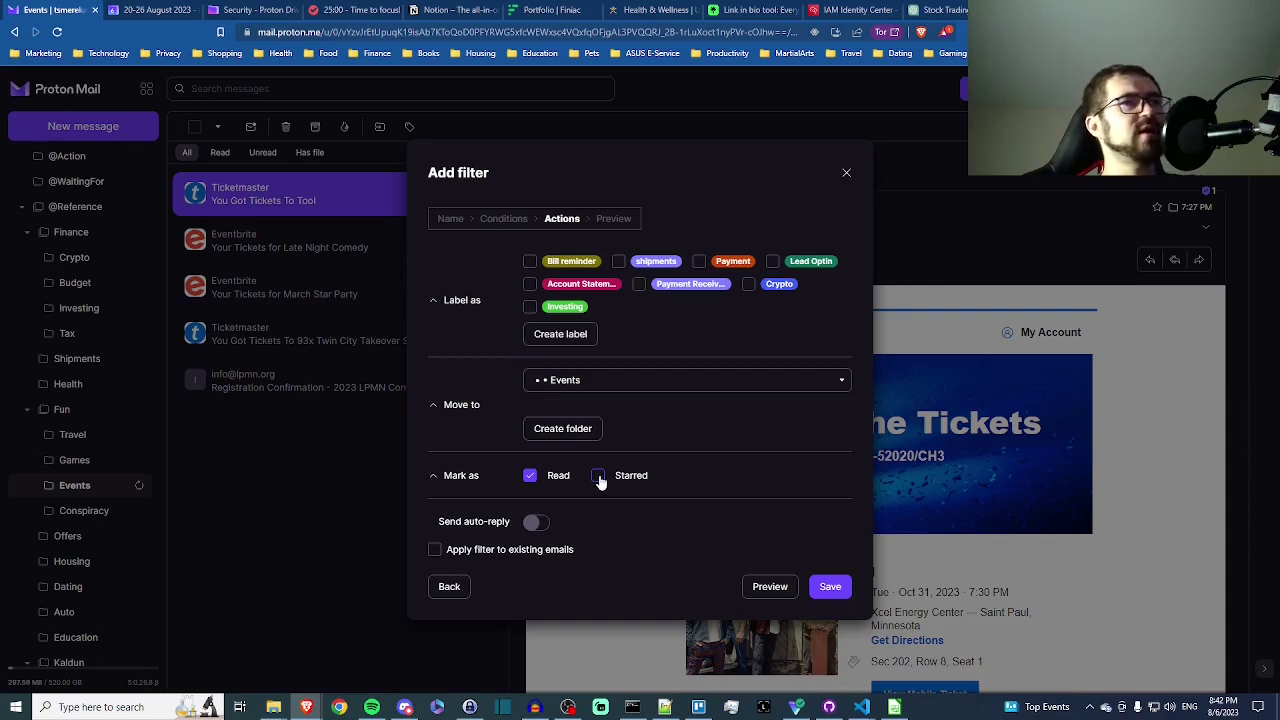
{"action": "left_click", "coordinate": [830, 587]}
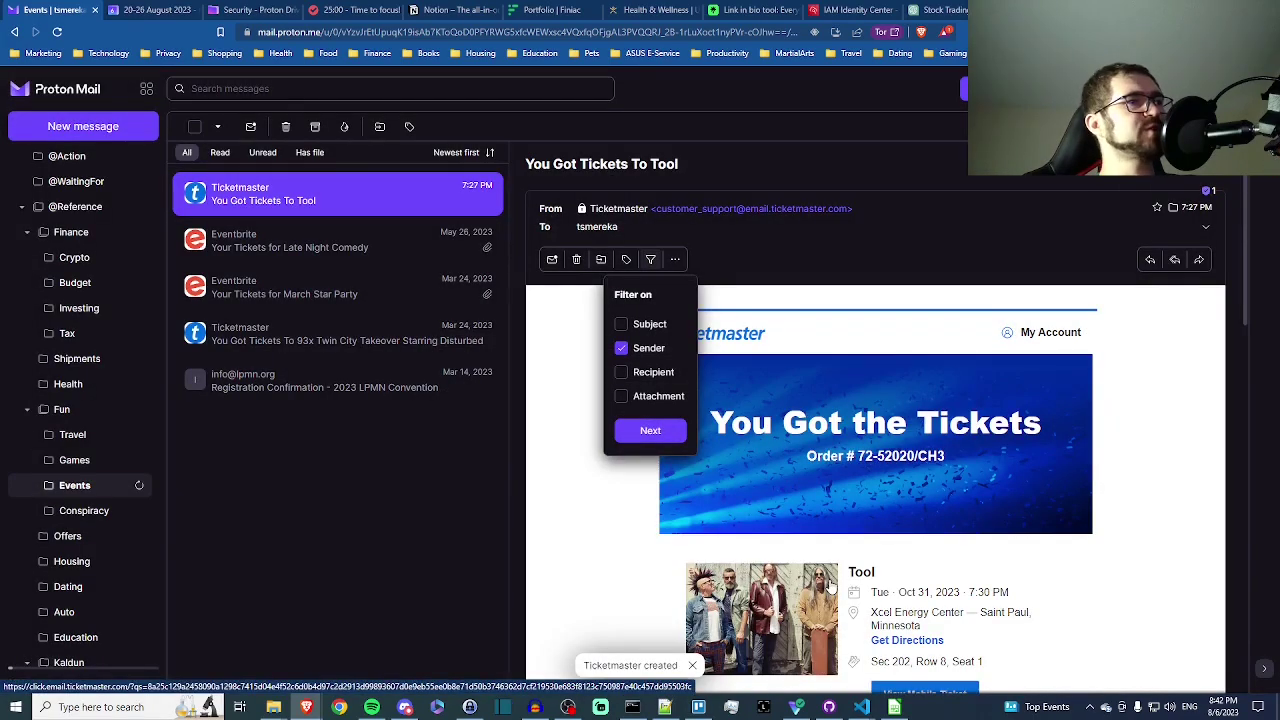
Look through the folders and labels, and open the custom filters list in the mail settings
{"action": "scroll", "coordinate": [128, 449], "scroll_direction": "down", "scroll_amount": 5}
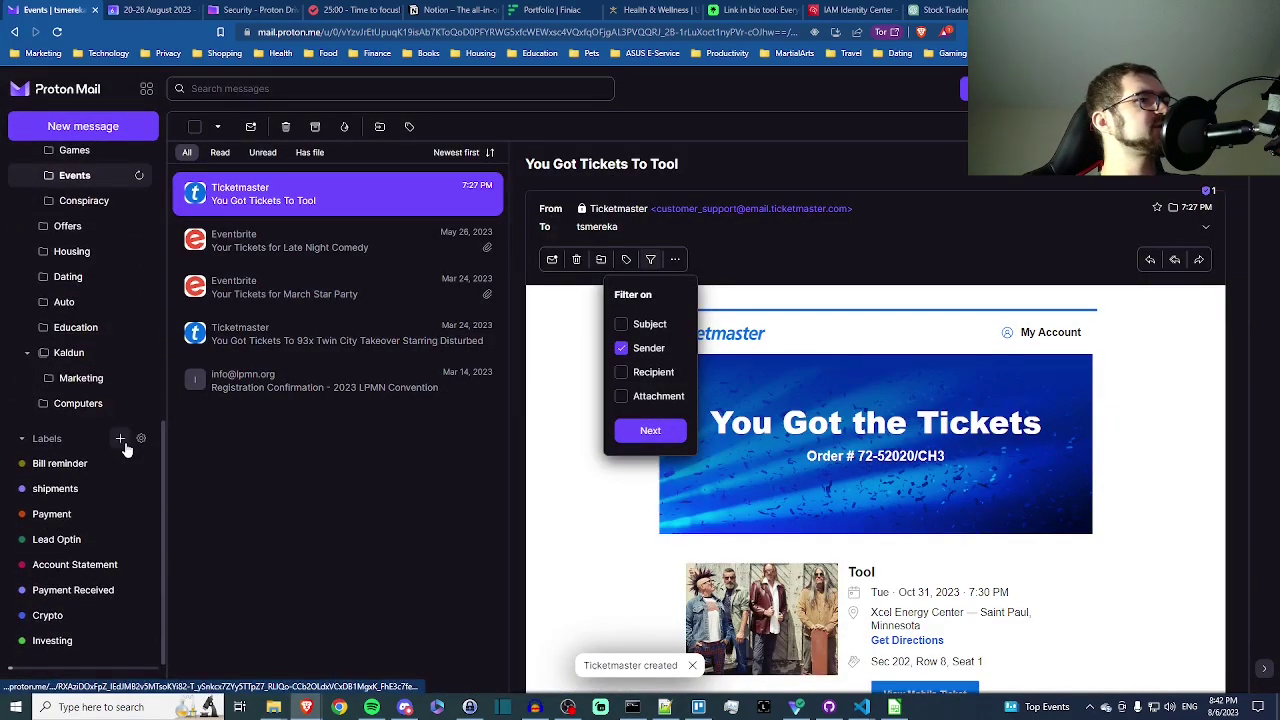
{"action": "scroll", "coordinate": [128, 449], "scroll_direction": "up", "scroll_amount": 5}
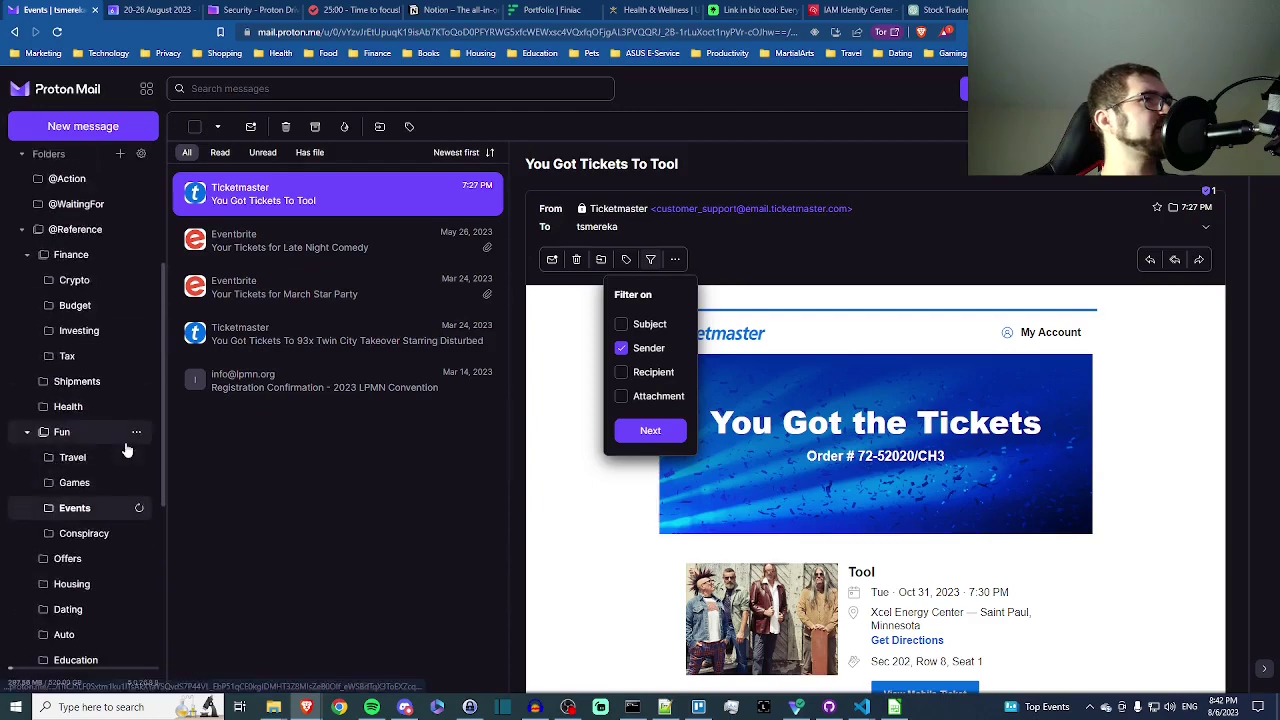
{"action": "scroll", "coordinate": [128, 449], "scroll_direction": "up", "scroll_amount": 1}
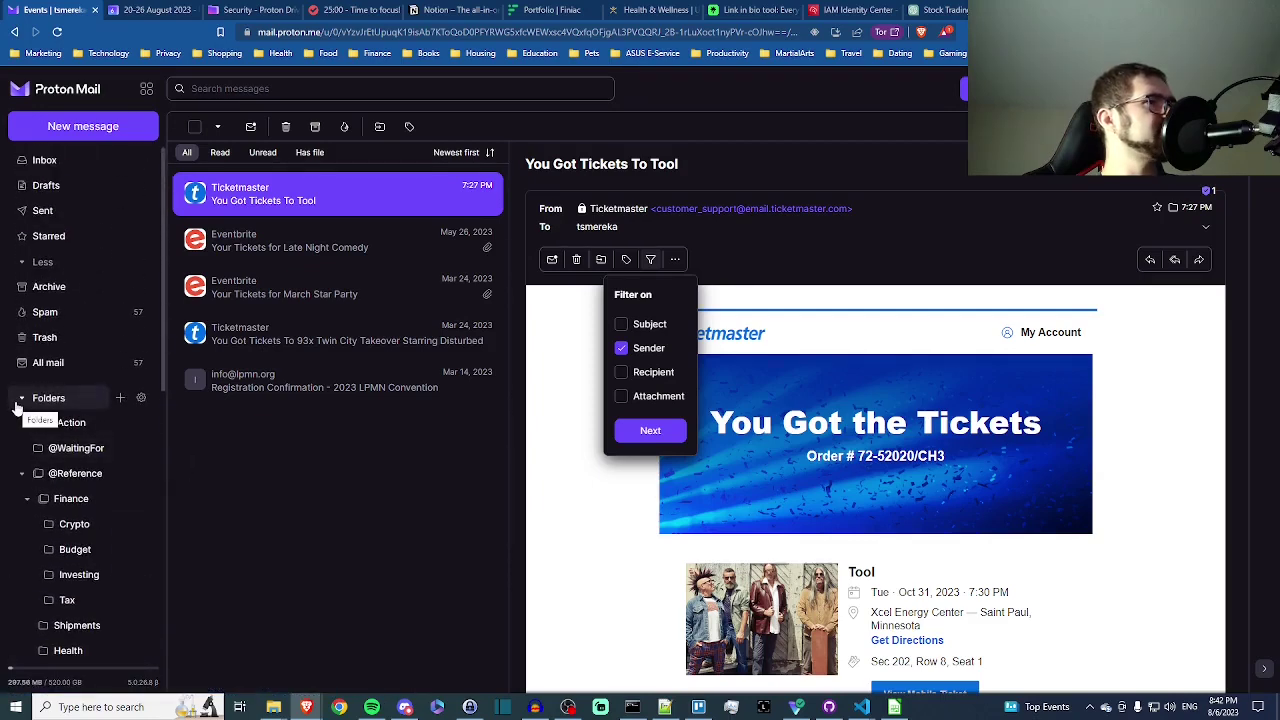
{"action": "left_click", "coordinate": [139, 401]}
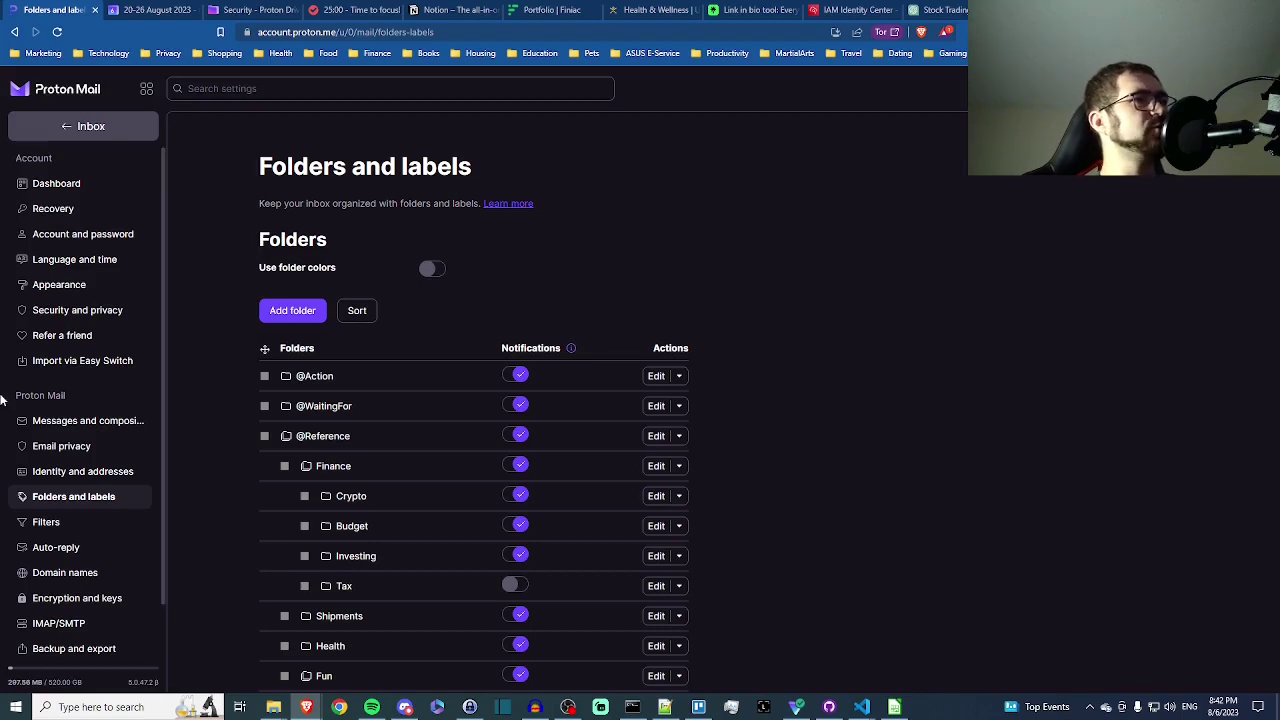
{"action": "left_click", "coordinate": [37, 533]}
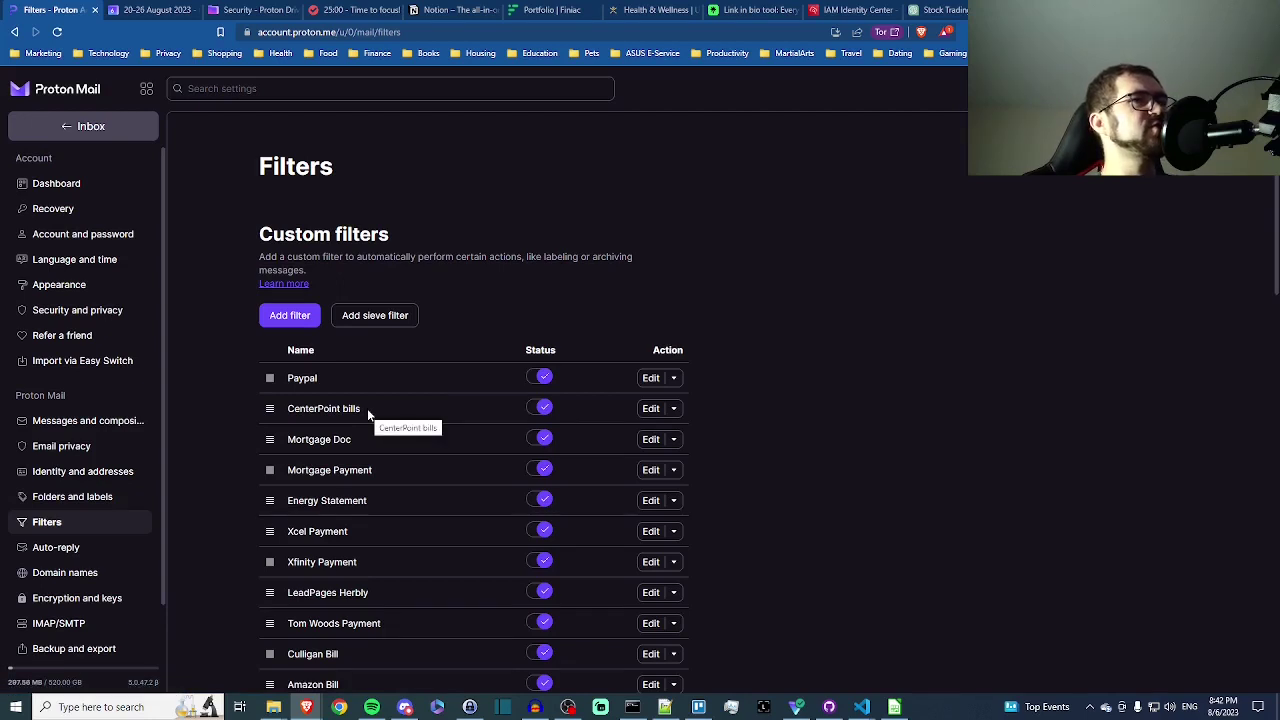
Open the Paypal filter for editing and examine its conditions and actions
{"action": "left_click", "coordinate": [652, 380]}
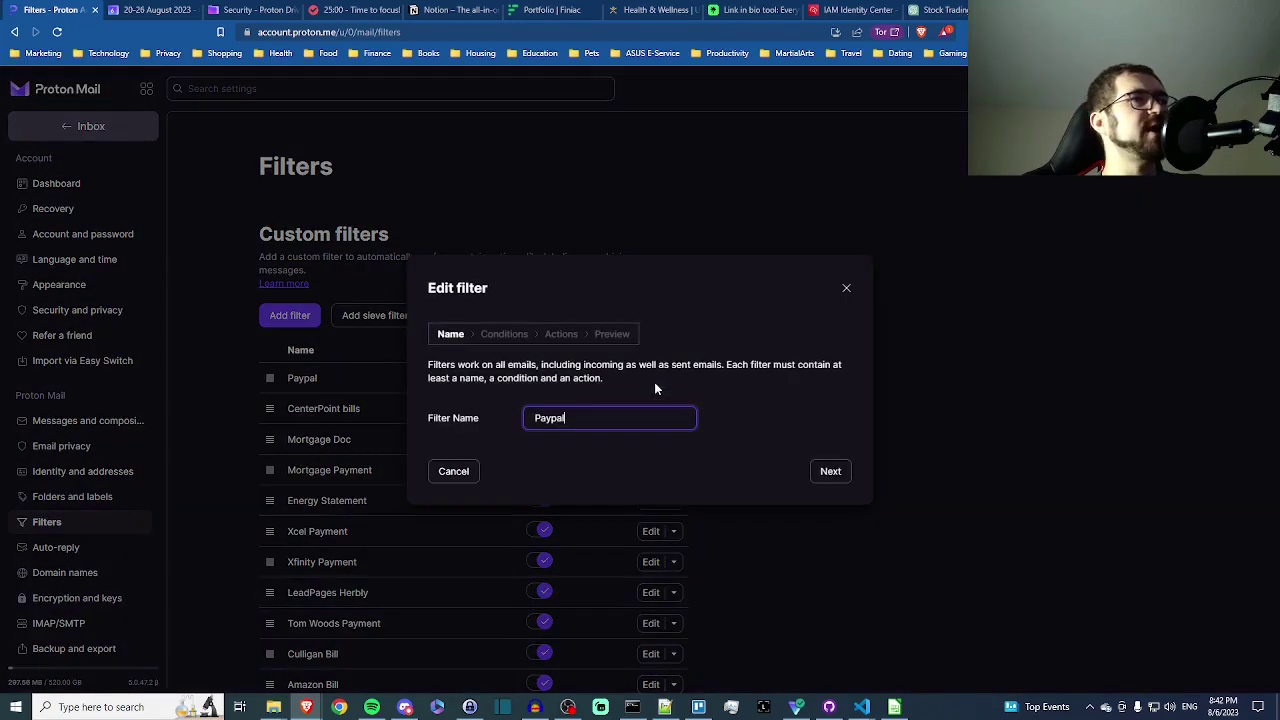
{"action": "left_click", "coordinate": [495, 340]}
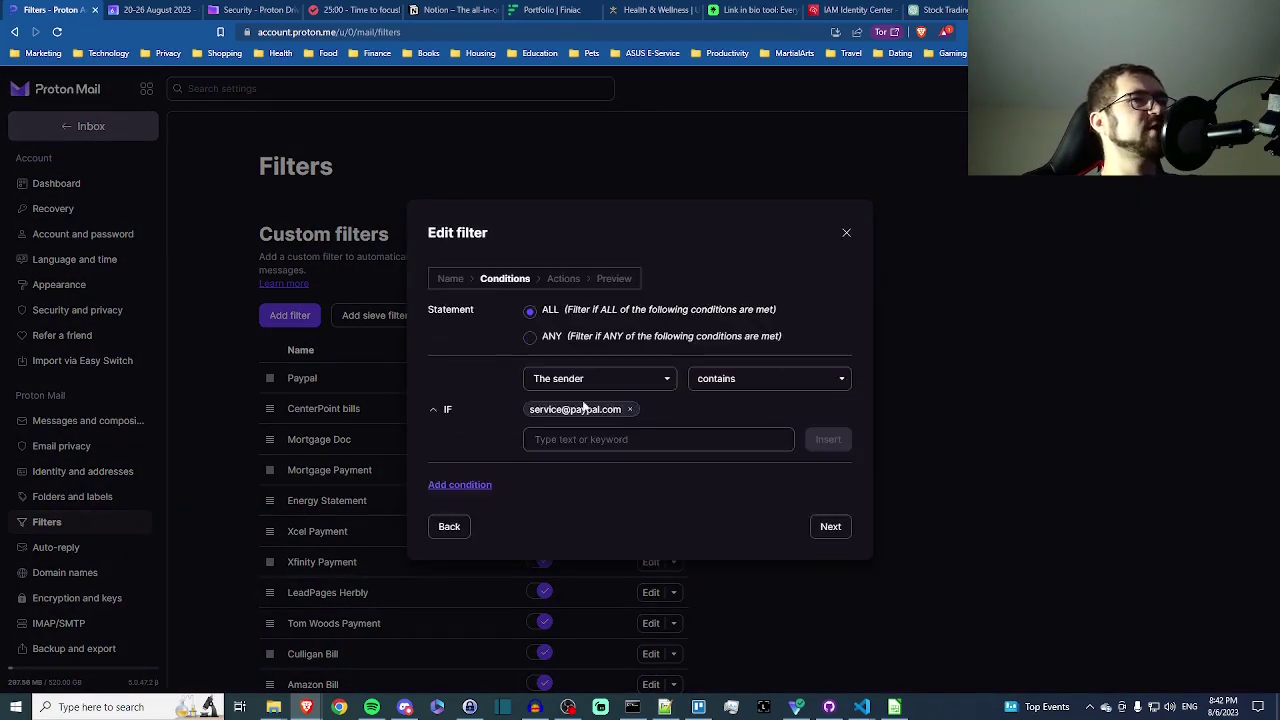
{"action": "left_click", "coordinate": [560, 280]}
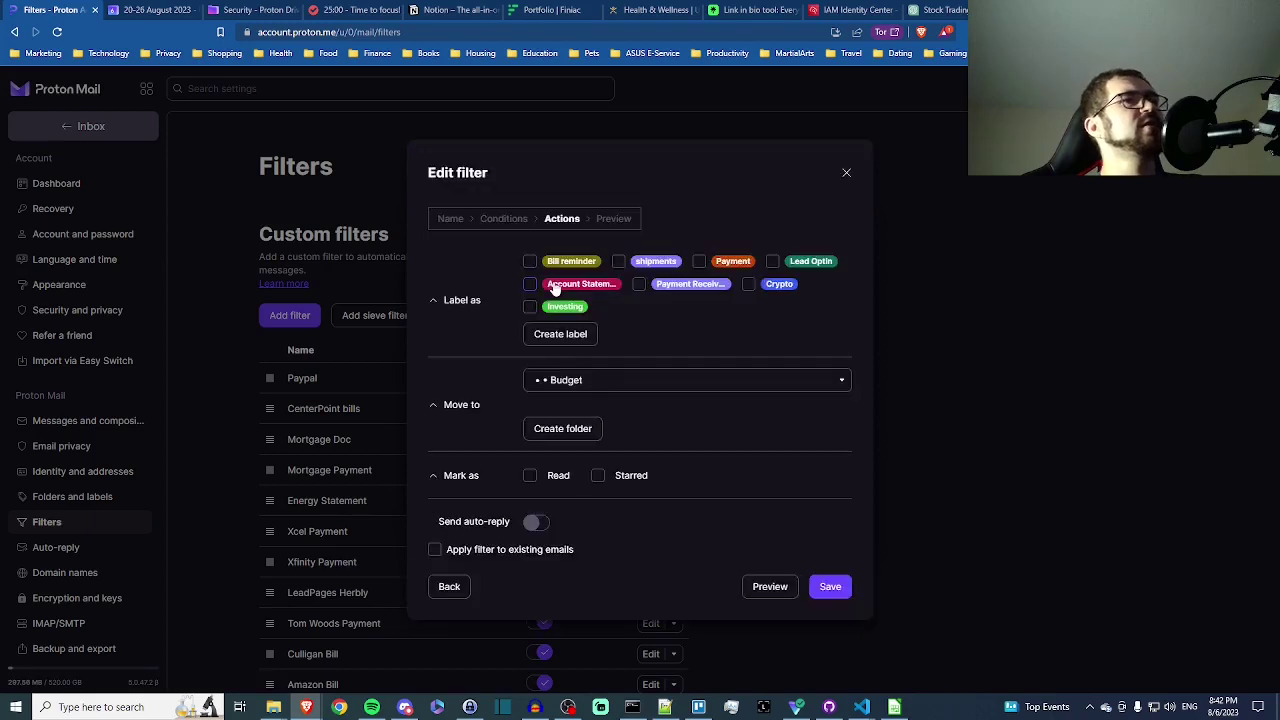